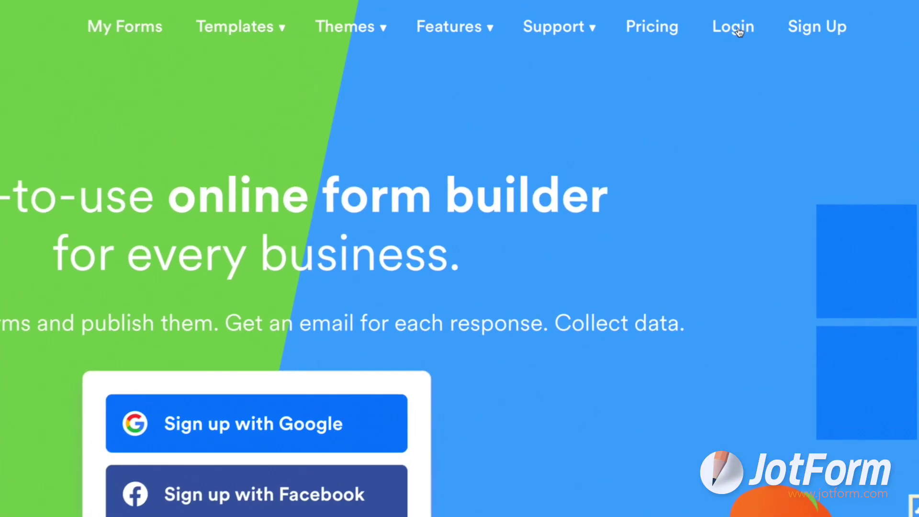
Sign in to the JotForm account and start a new form from the dashboard.
click(738, 29)
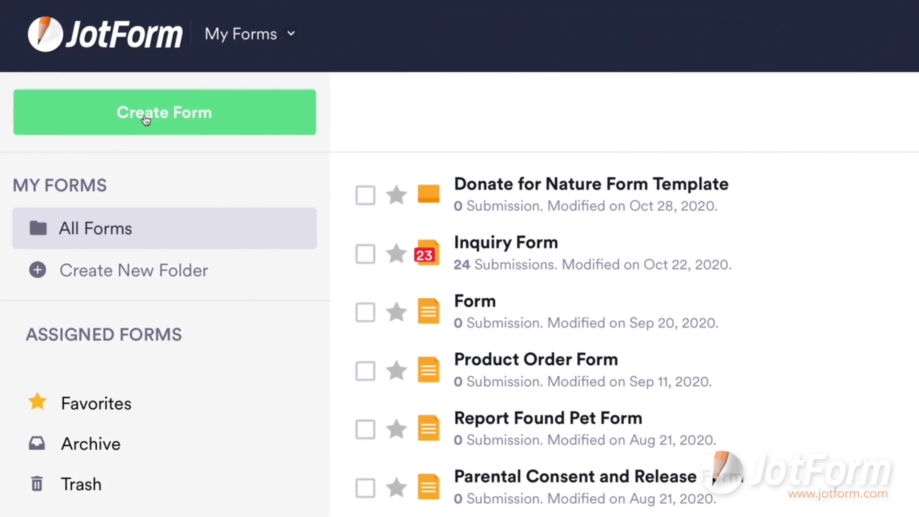
click(143, 120)
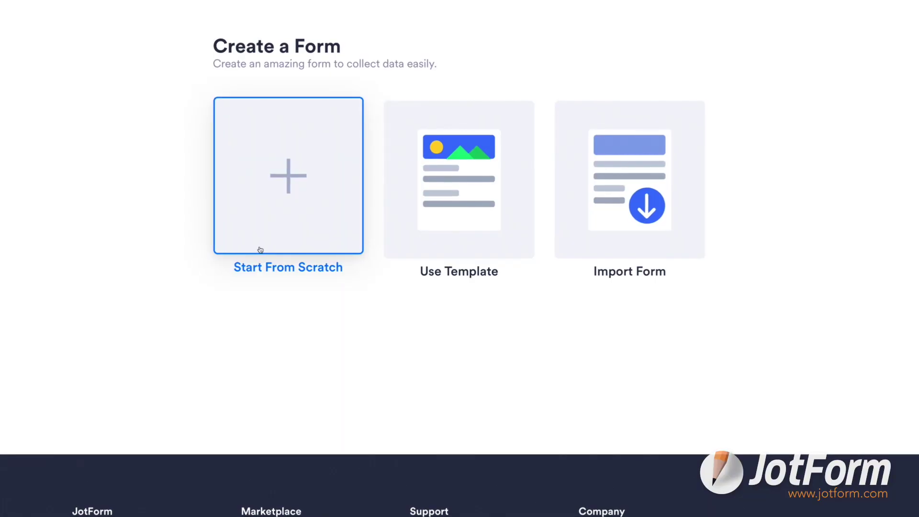
Start from scratch, then fill a phone number in a sample card form and advance to E-mail.
click(314, 249)
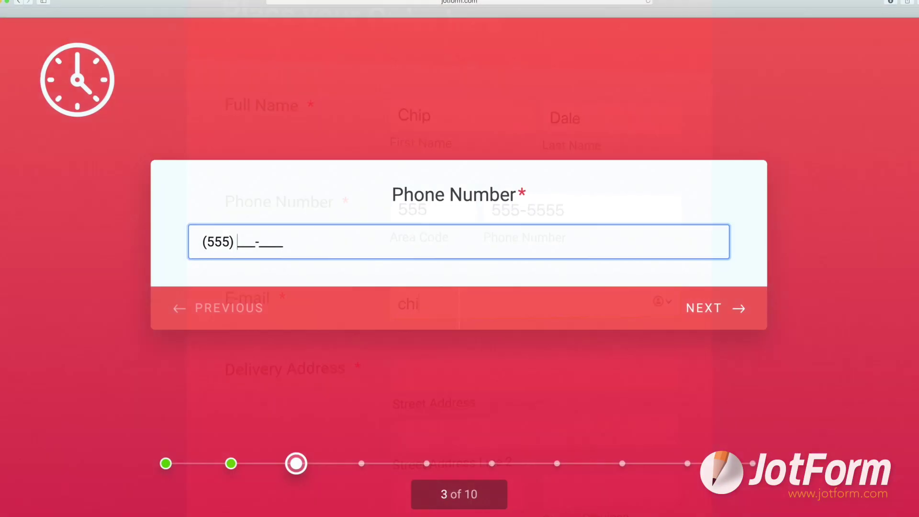
text(5551234)
click(736, 323)
text(chip)
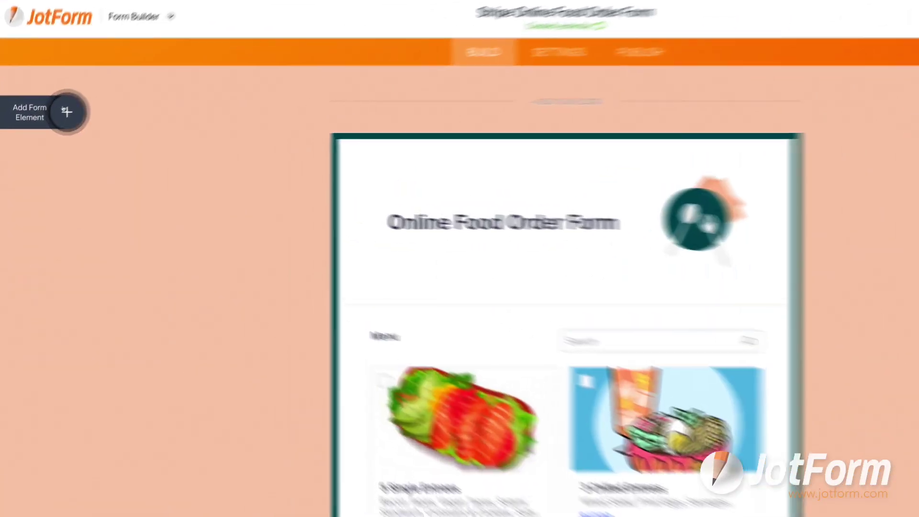
Open the Form Elements panel and view its Payments elements.
click(55, 118)
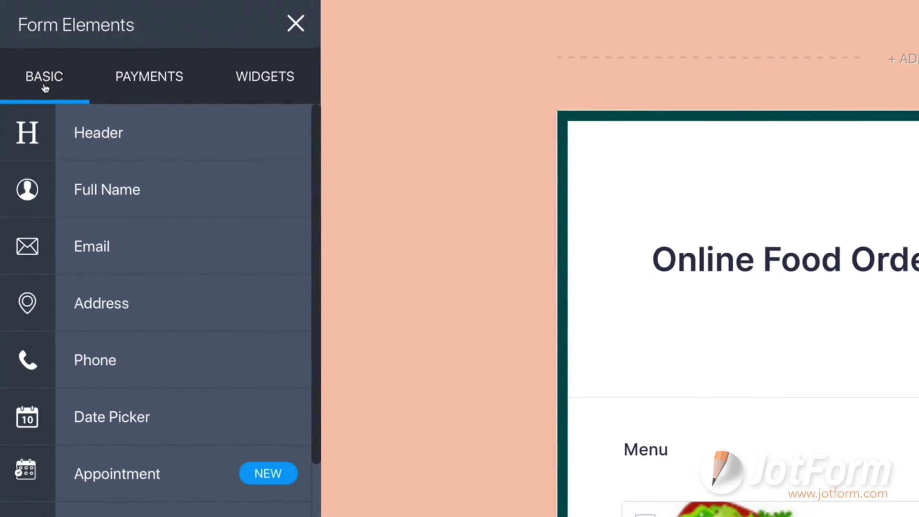
click(122, 90)
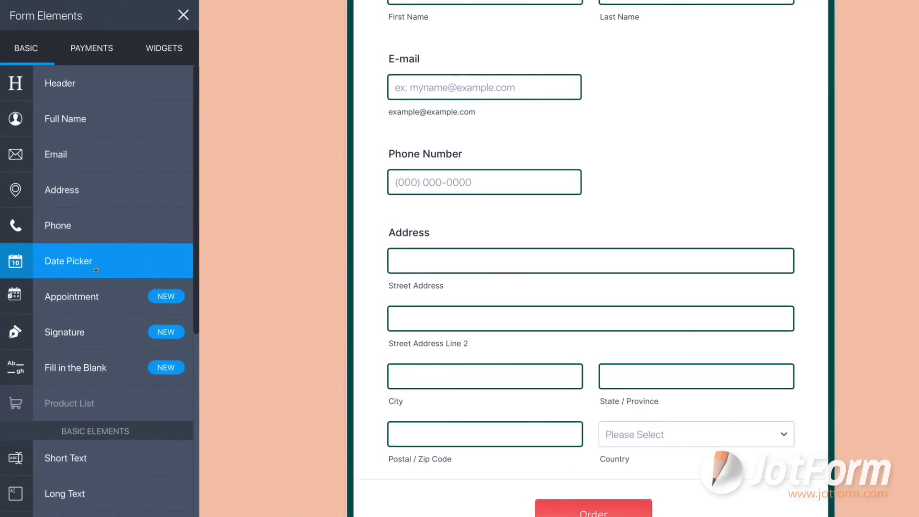
Drop a Date Picker between Phone Number and Address, then drag in a Signature field.
drag(96, 270, 457, 239)
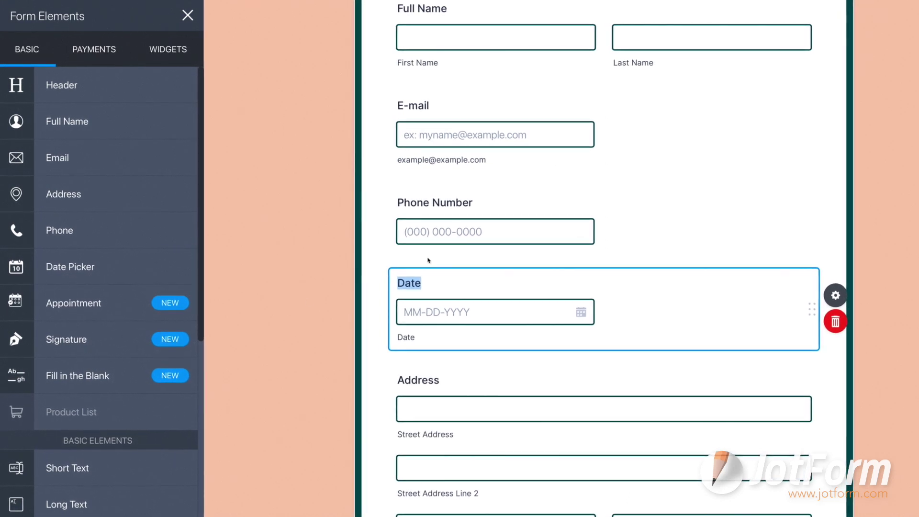
mouse_move(139, 340)
mouse_down()
mouse_move(306, 354)
mouse_move(527, 407)
mouse_up()
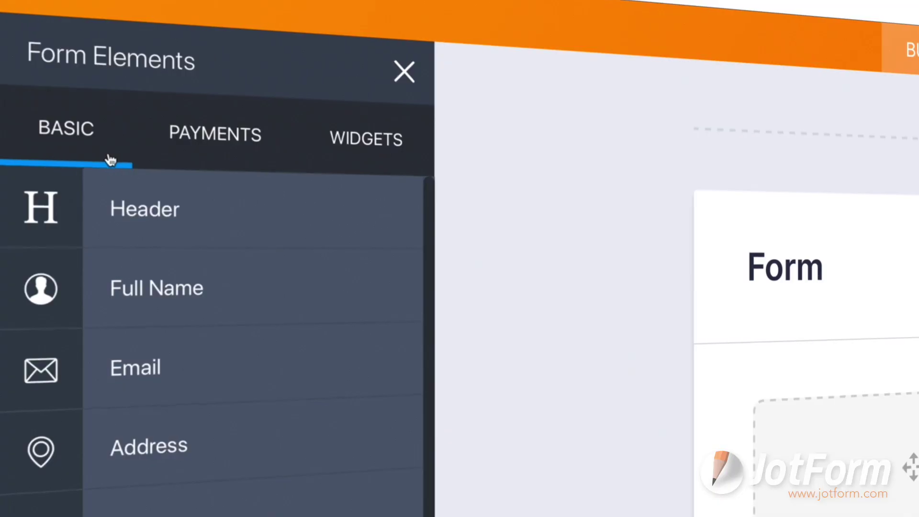
Switch the Form Elements panel to Payments to list the available payment gateways.
click(176, 154)
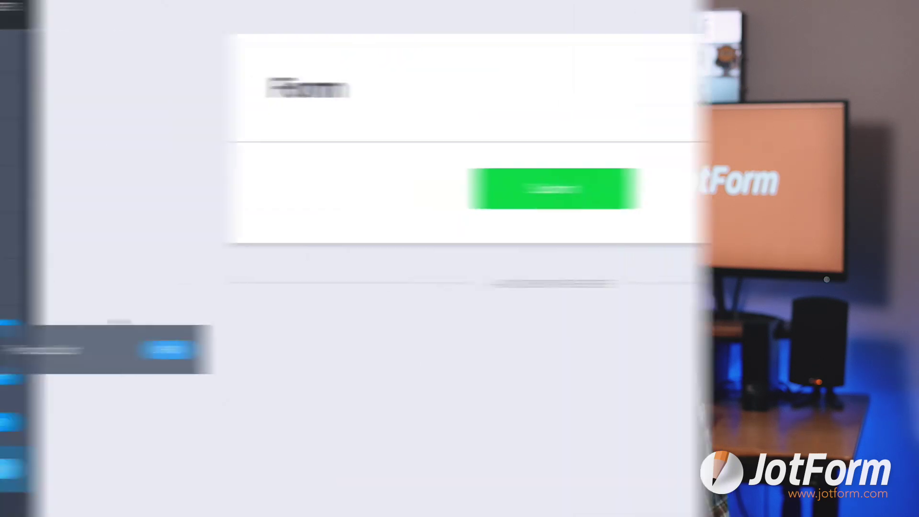
Drop a Product List onto the blank form and review its Products, Coupons, Tax and Invoice settings.
drag(111, 350, 436, 207)
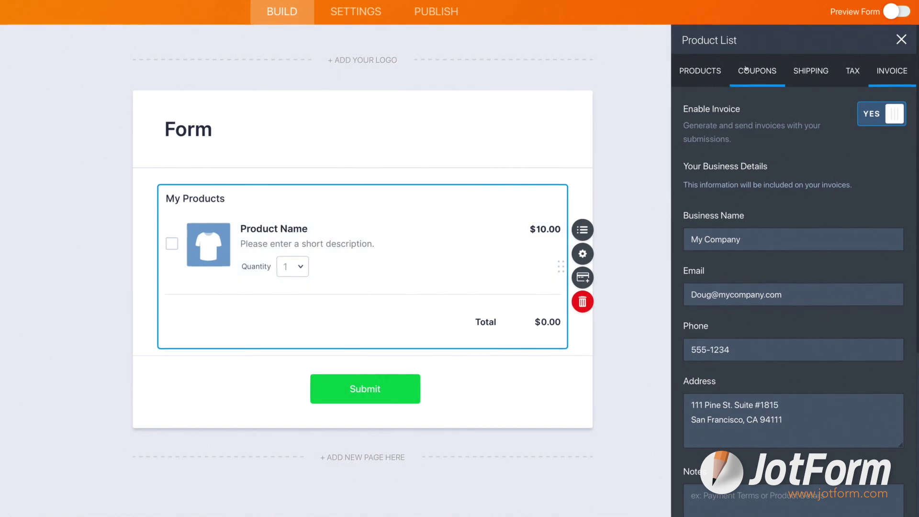
click(712, 71)
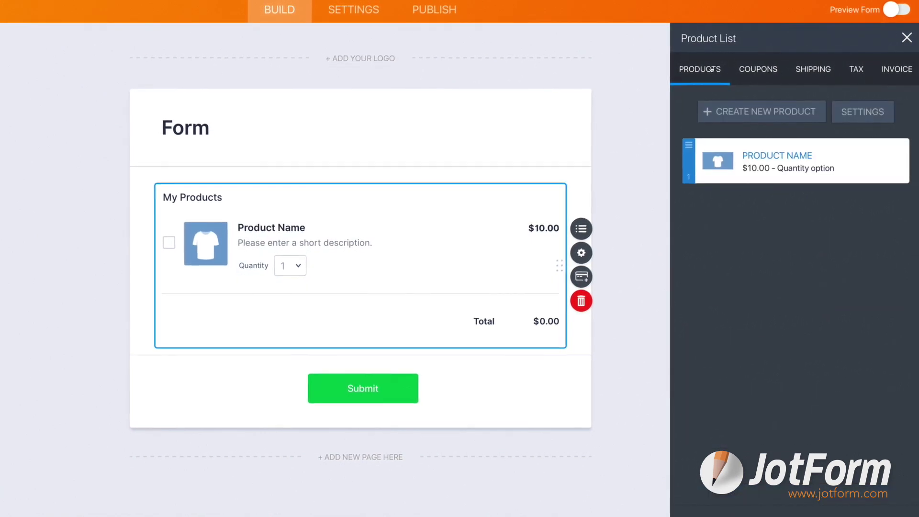
click(767, 71)
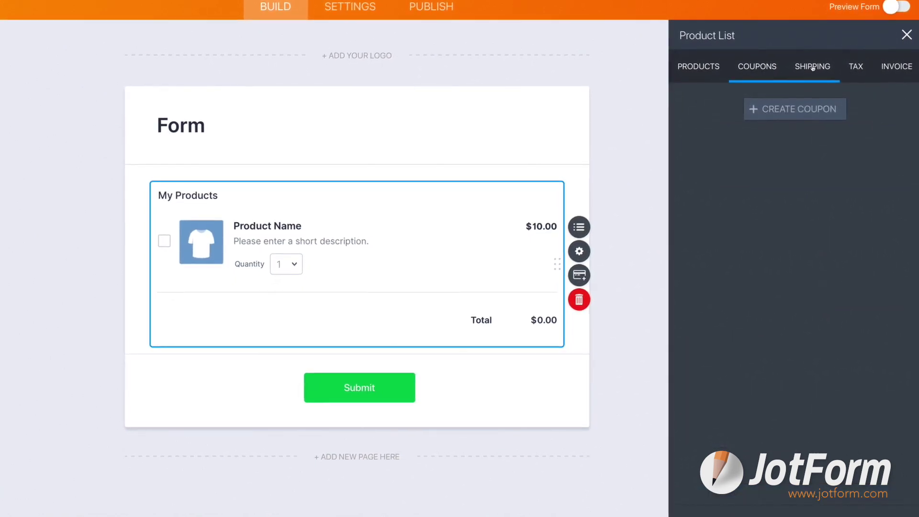
click(852, 67)
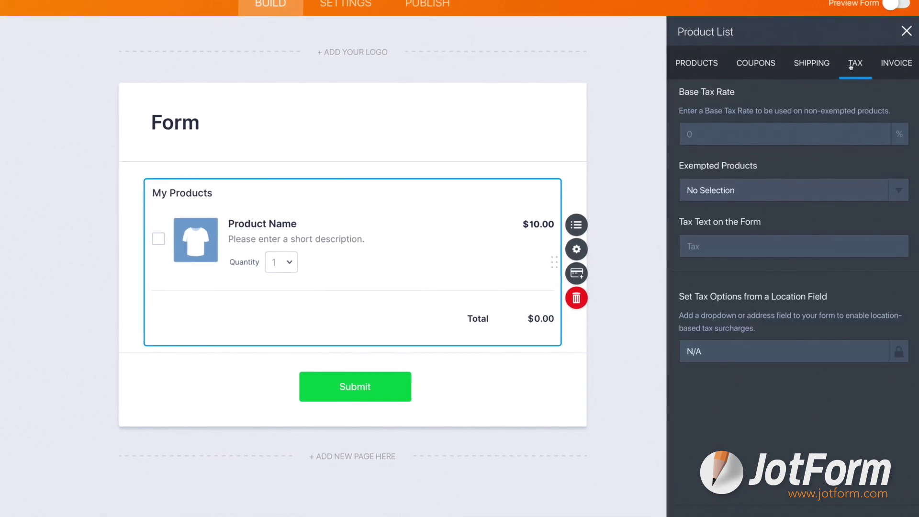
click(890, 66)
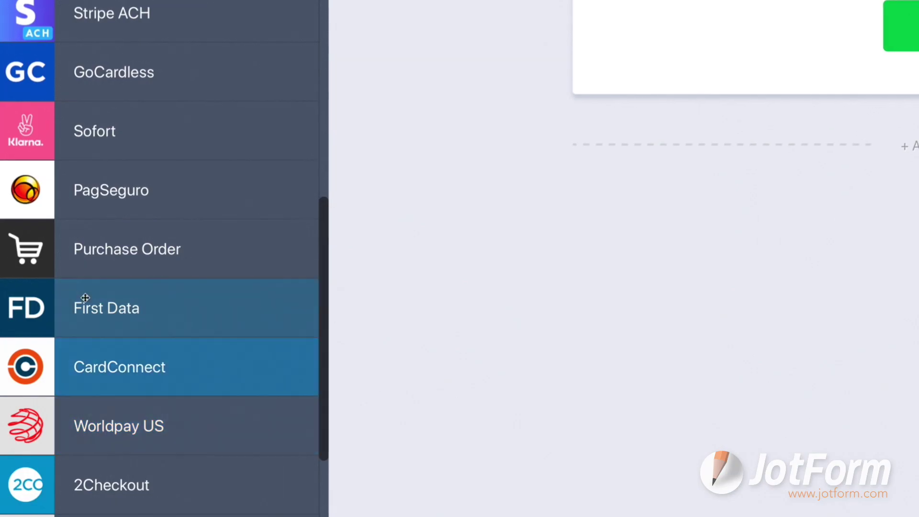
Drag the Purchase Order payment option onto the form.
drag(107, 246, 364, 147)
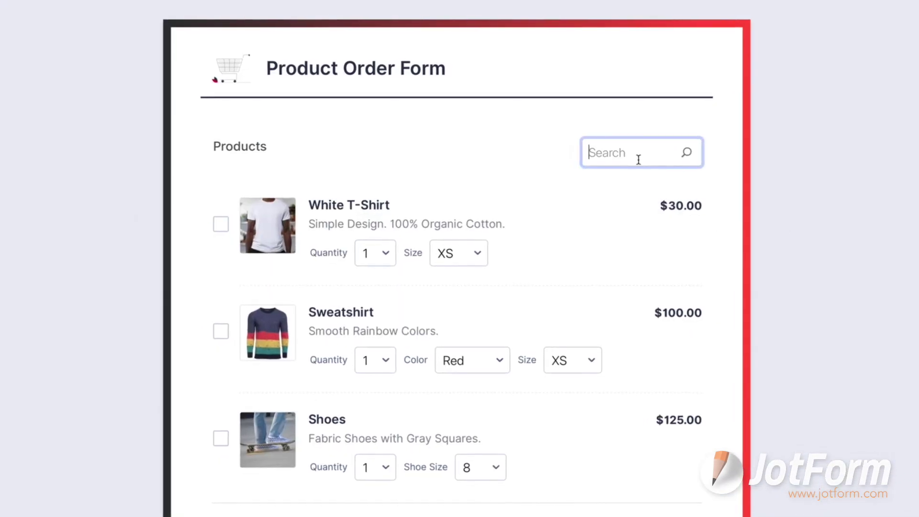
Search the products for 'Shoes', then filter the menu categories to Salads and Sandwiches.
text(Shoes)
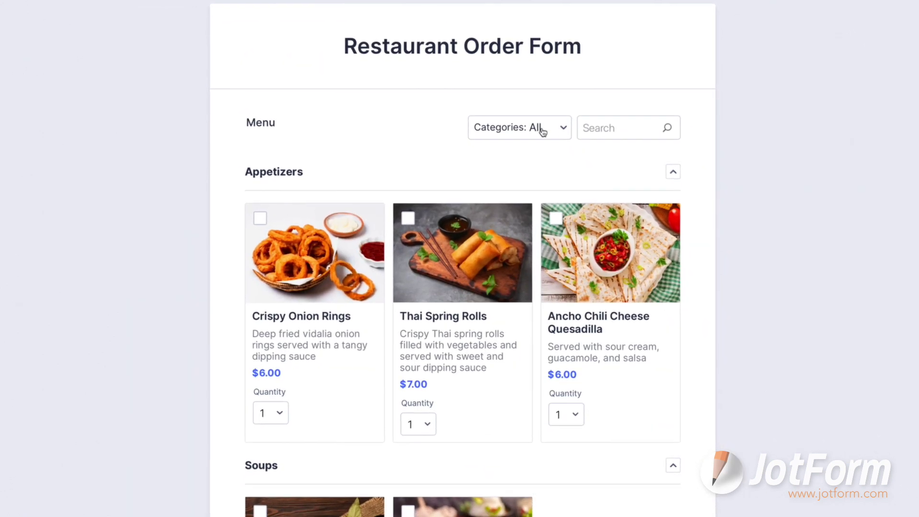
click(540, 131)
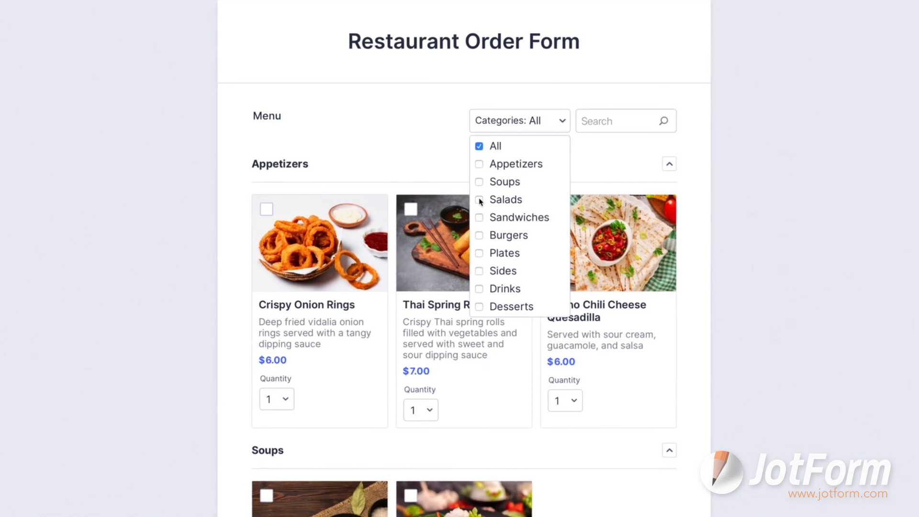
click(479, 204)
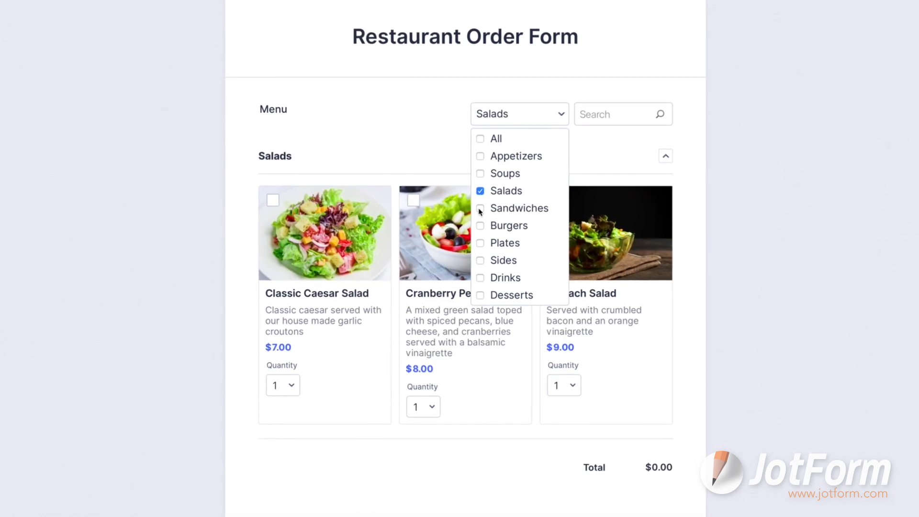
click(480, 213)
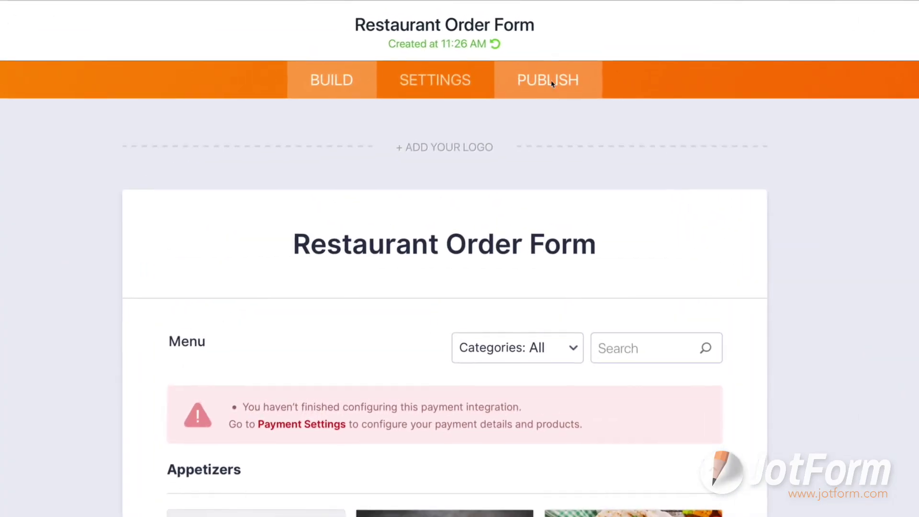
Open the form's link-sharing options and start an email invitation with access permissions.
click(552, 83)
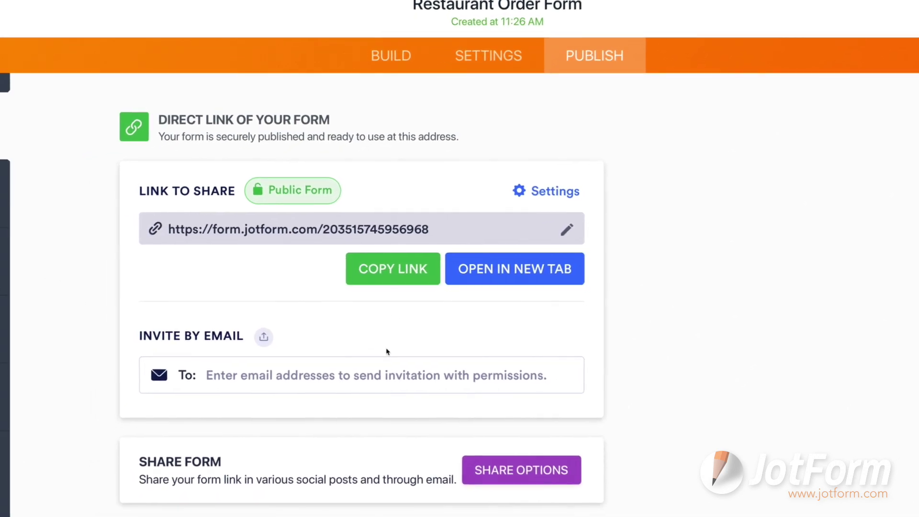
click(521, 471)
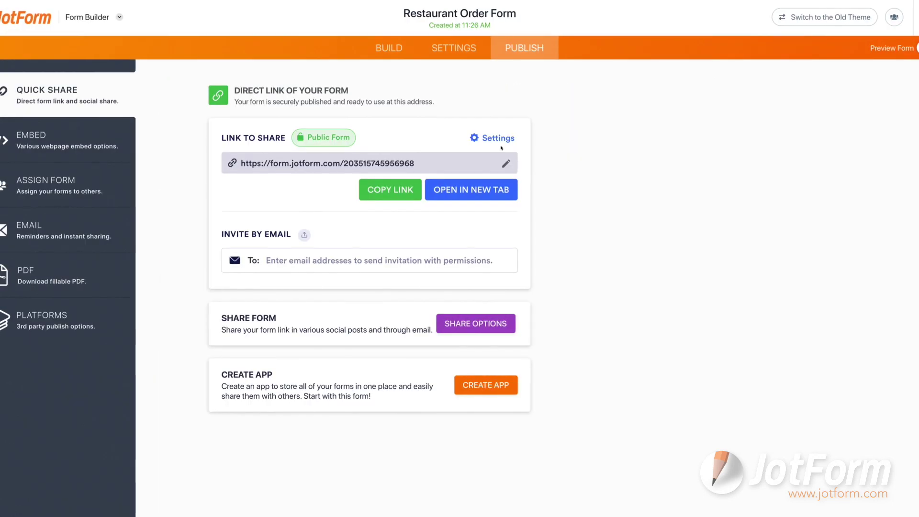
click(490, 138)
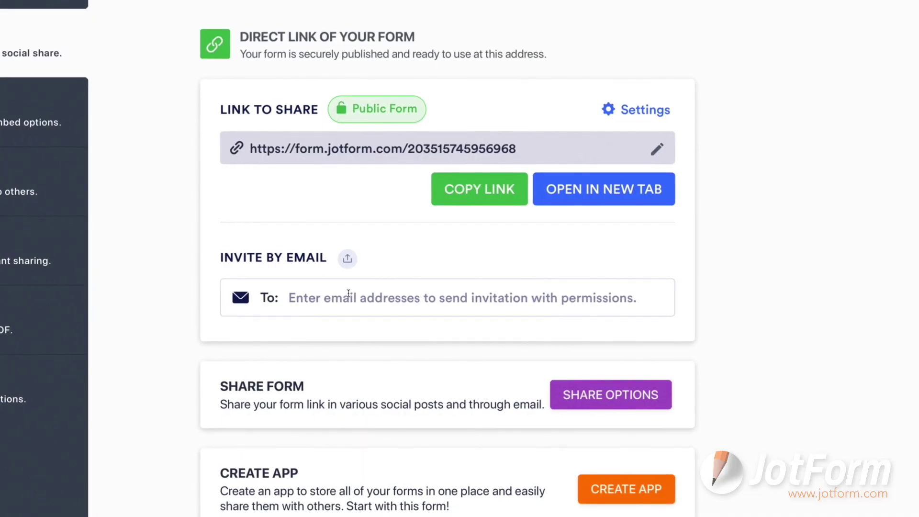
click(349, 295)
text(Dave@)
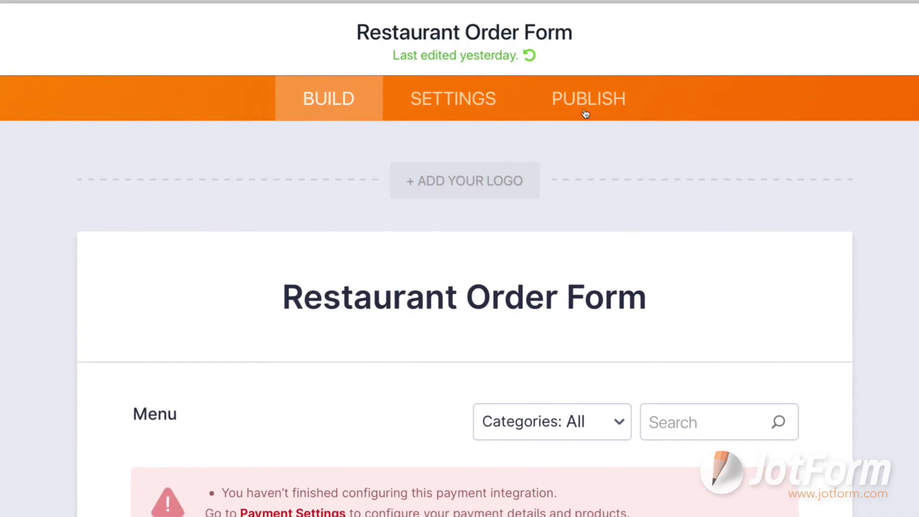
Browse the form's Embed options and display the third-party Platforms list.
click(588, 99)
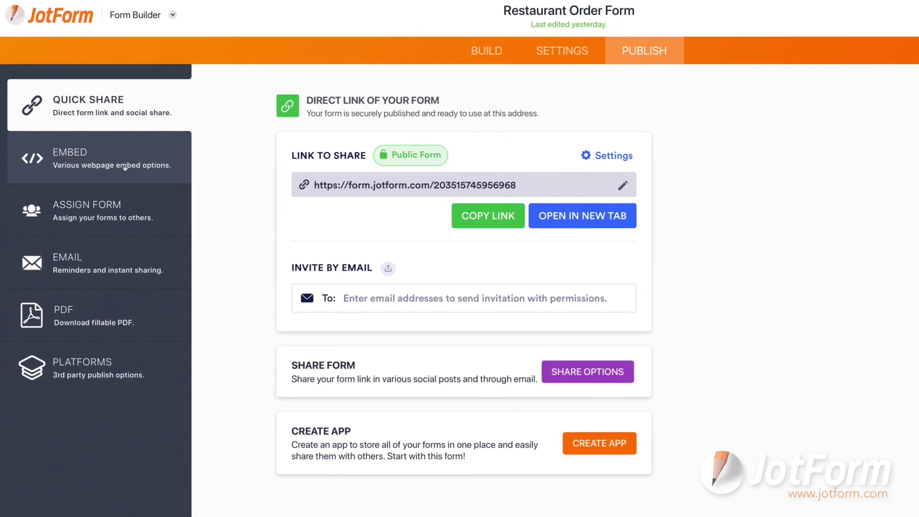
click(125, 167)
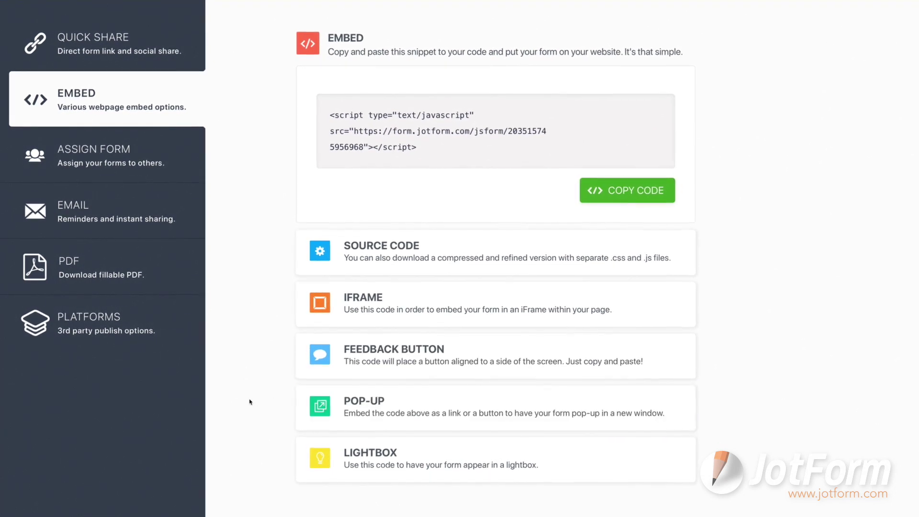
click(147, 329)
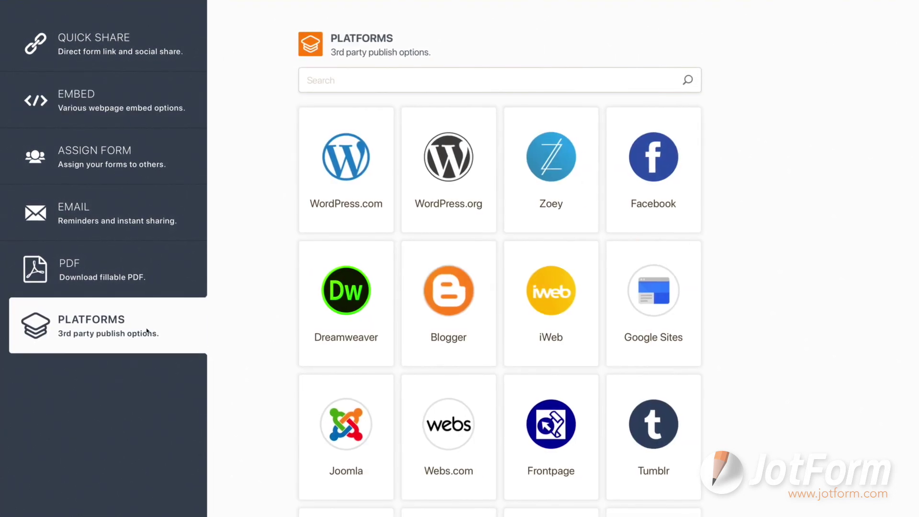
Choose WordPress.com, then search 'jotform' in WordPress plugins, install it and activate it.
click(366, 198)
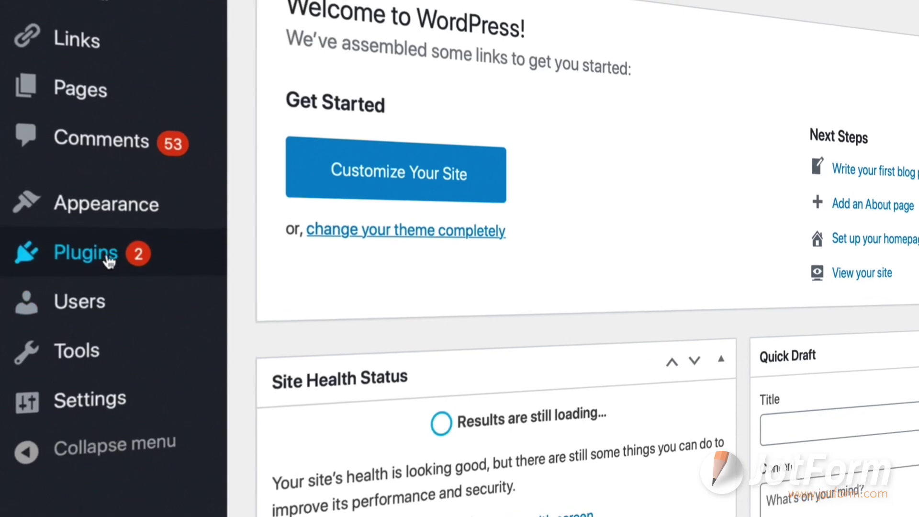
click(107, 260)
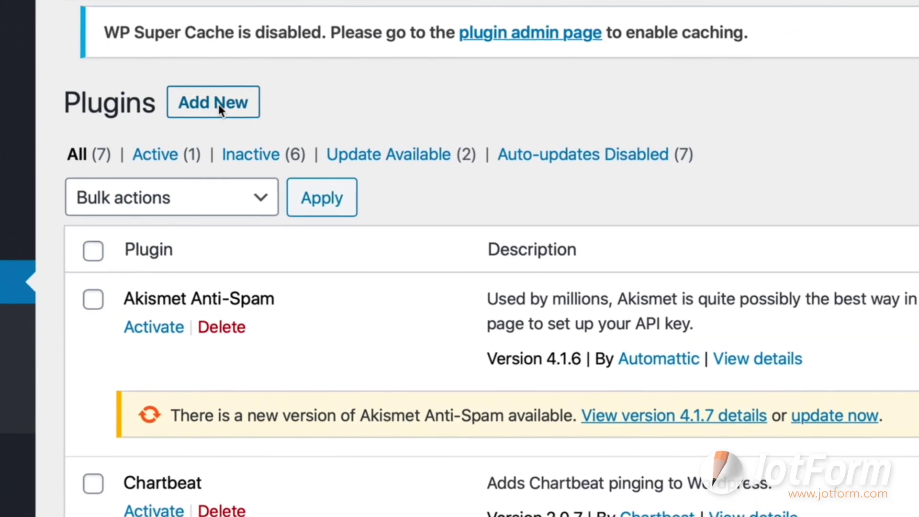
click(219, 105)
text(jotform)
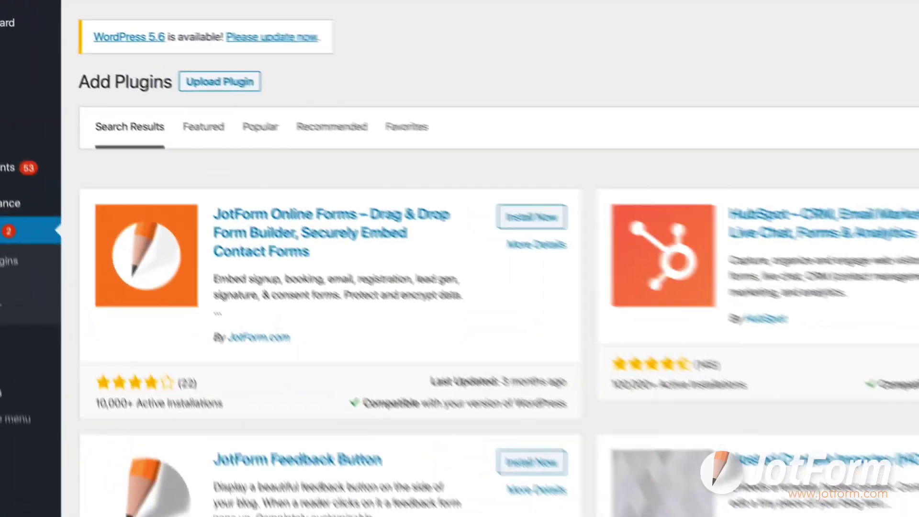
click(576, 234)
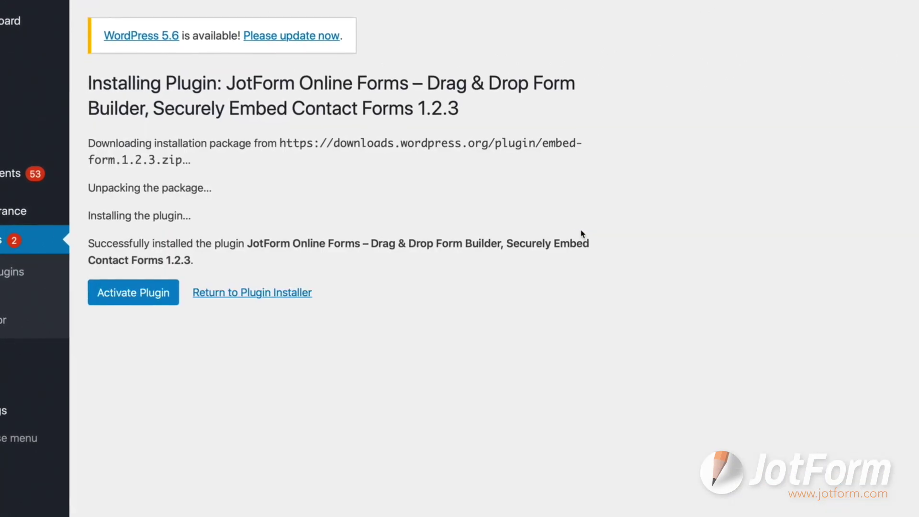
click(134, 304)
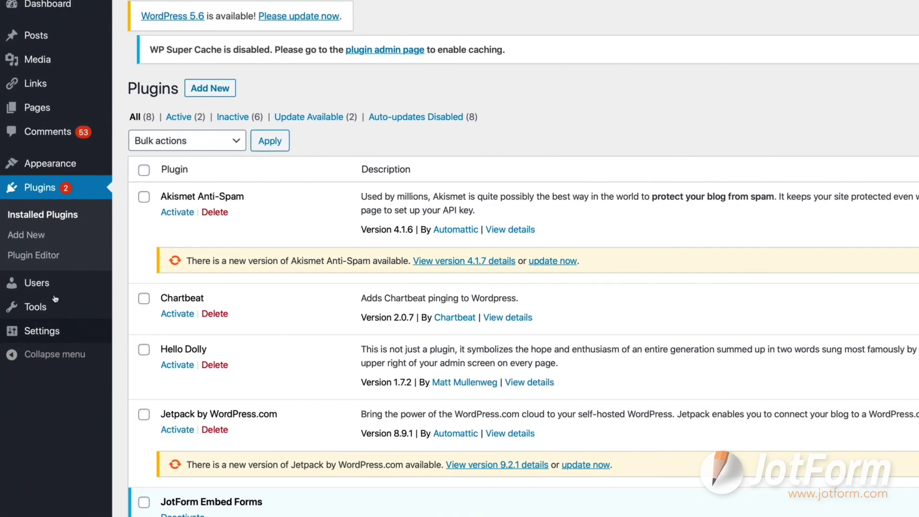
Open the WordPress Contact page for editing and pick Restaurant Order Form in the JotForm chooser.
click(56, 106)
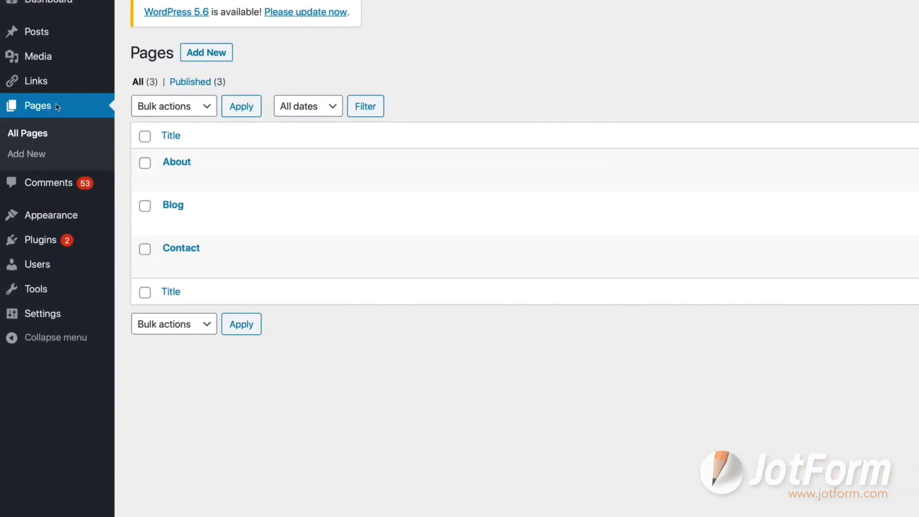
click(196, 251)
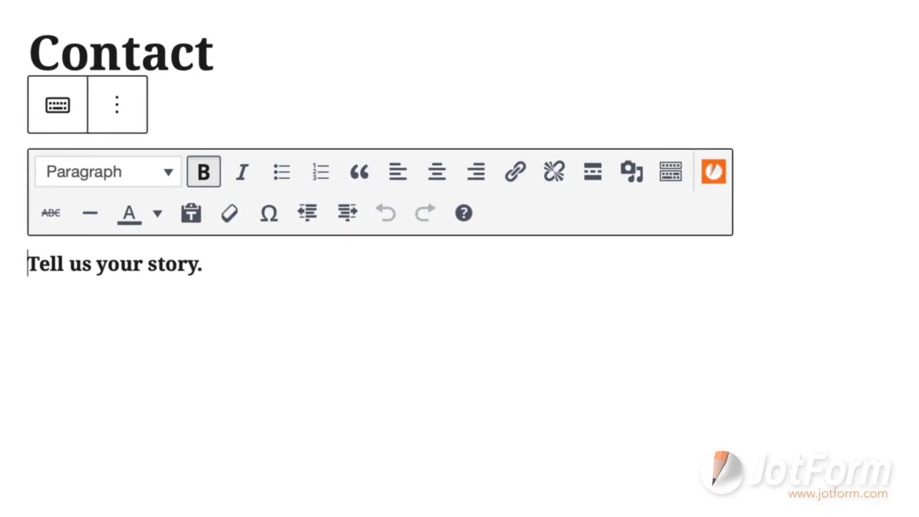
click(713, 173)
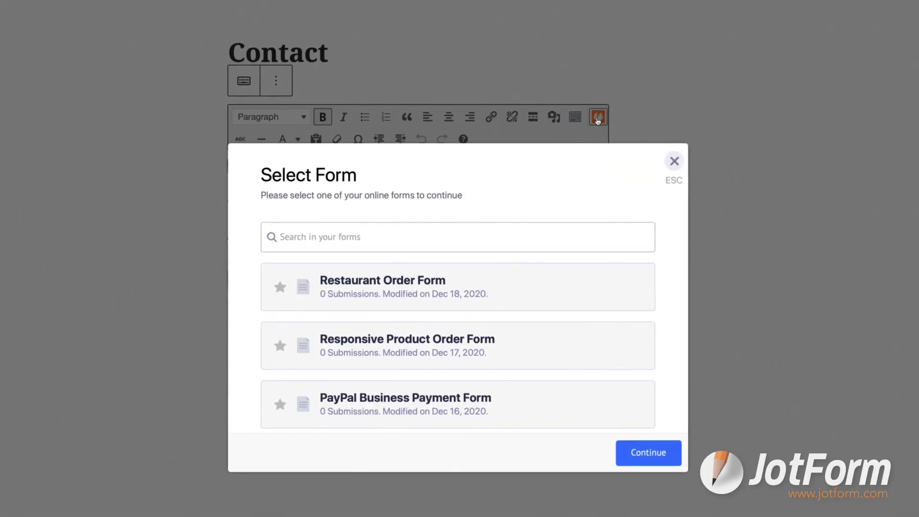
click(526, 294)
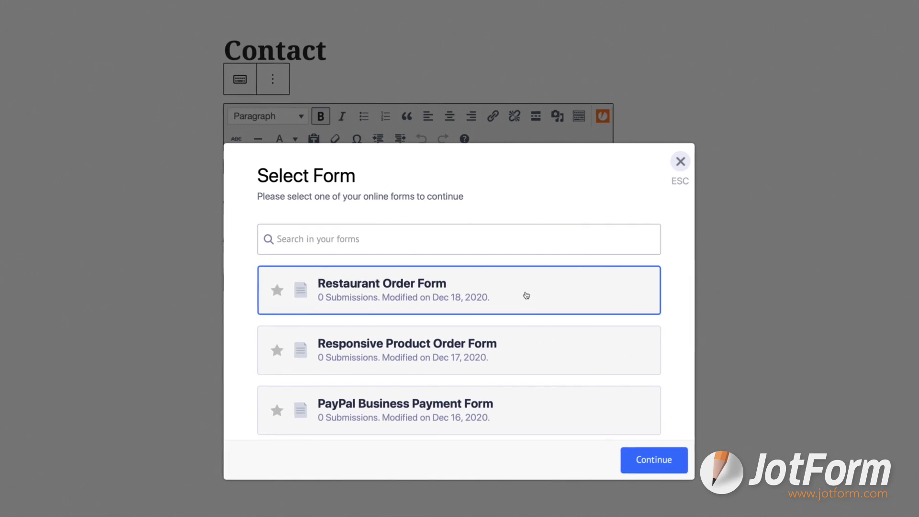
click(527, 297)
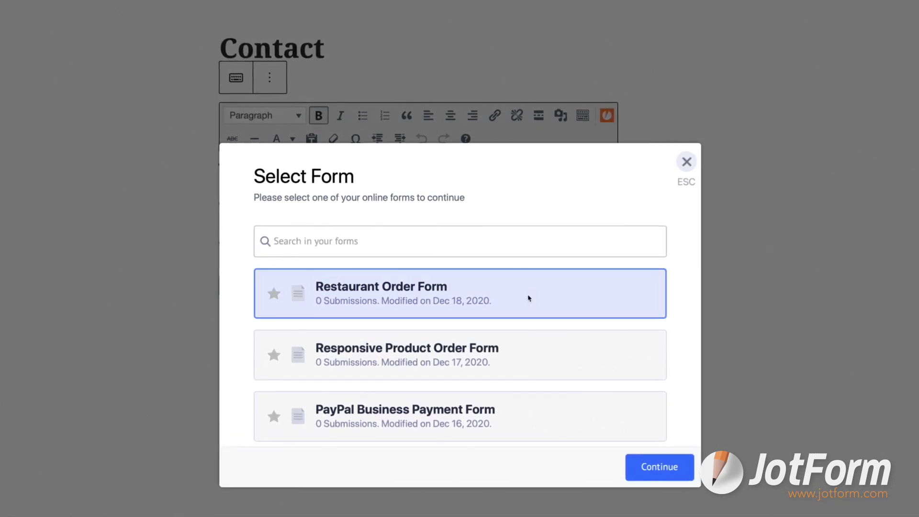
Insert Restaurant Order Form into the Contact page and test it with 2 kg and a first name.
click(641, 473)
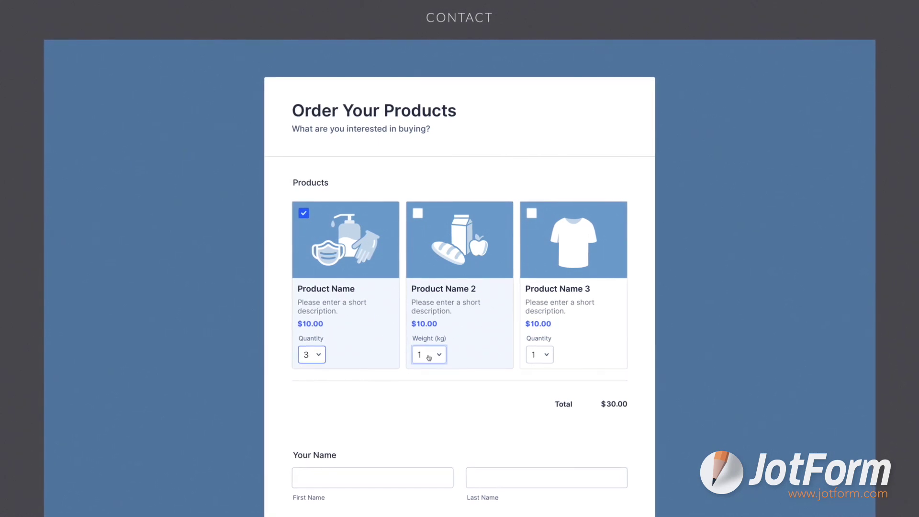
click(417, 369)
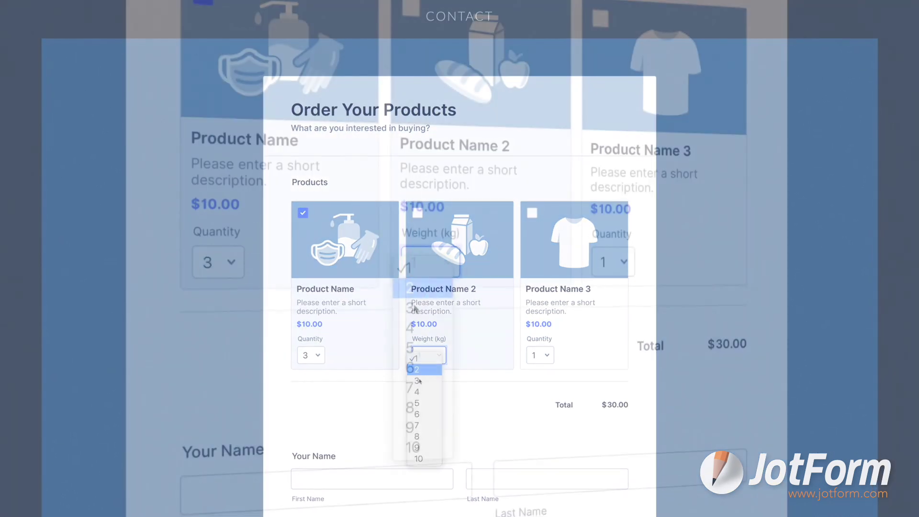
click(378, 481)
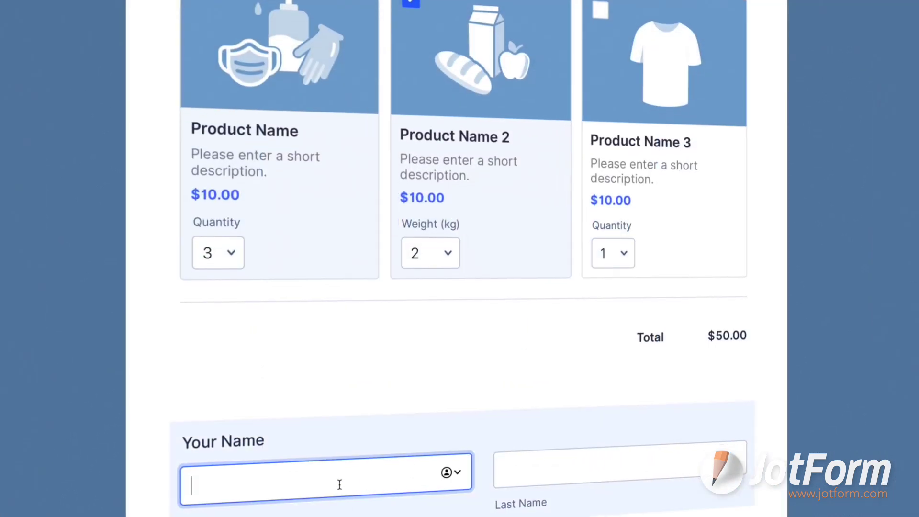
text(Mart)
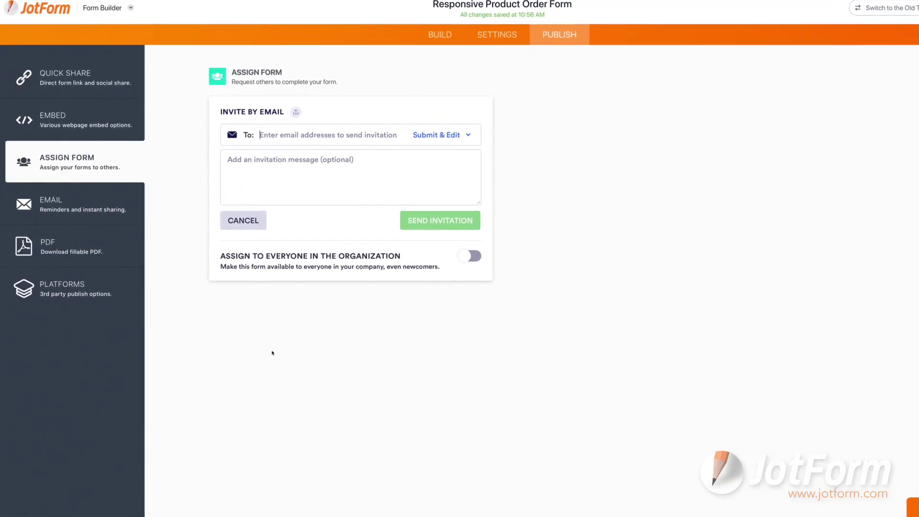
Enter the invitee's email address and enable password protection for the form.
text(mycompan)
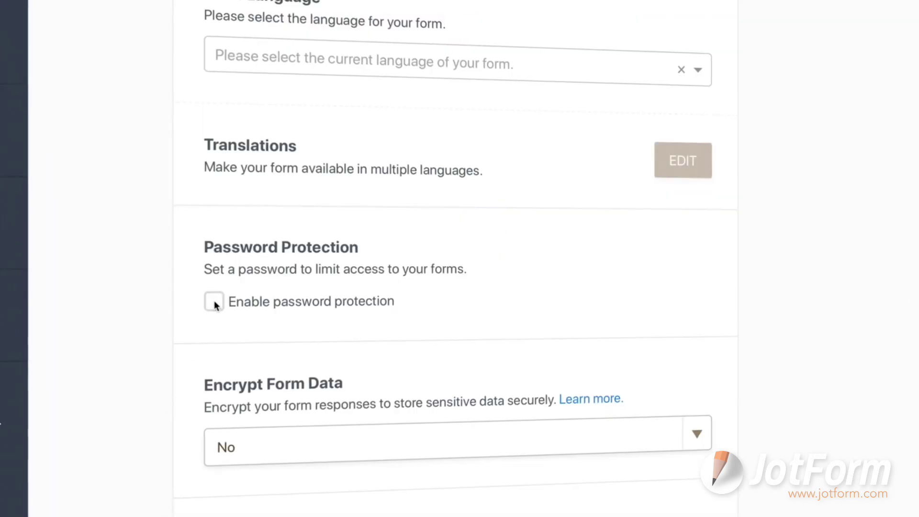
click(214, 300)
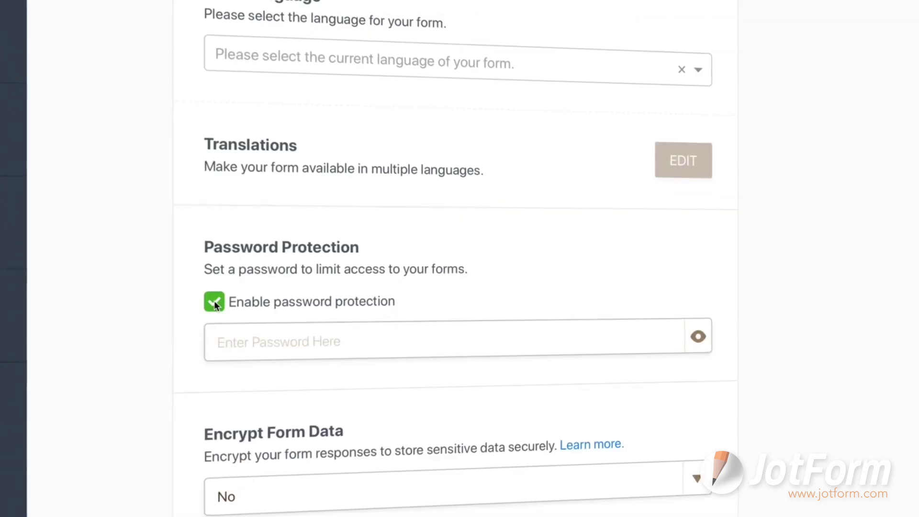
click(236, 337)
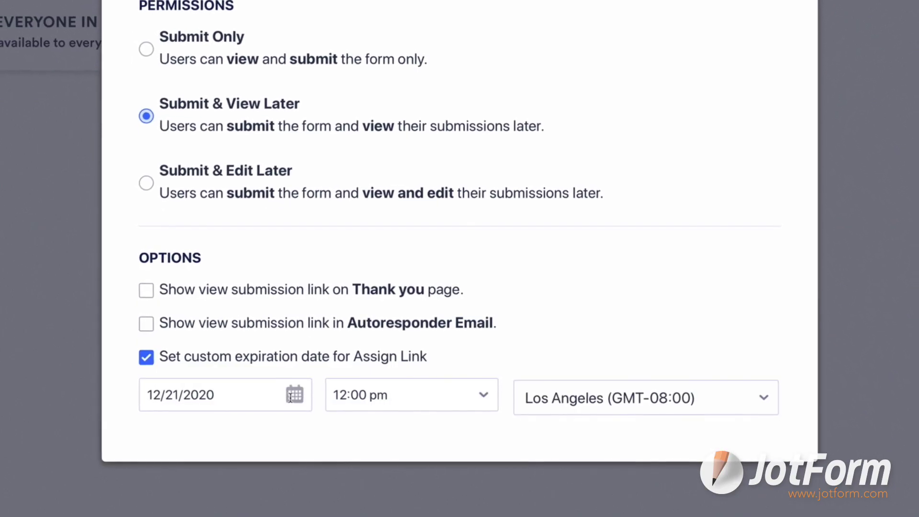
click(425, 395)
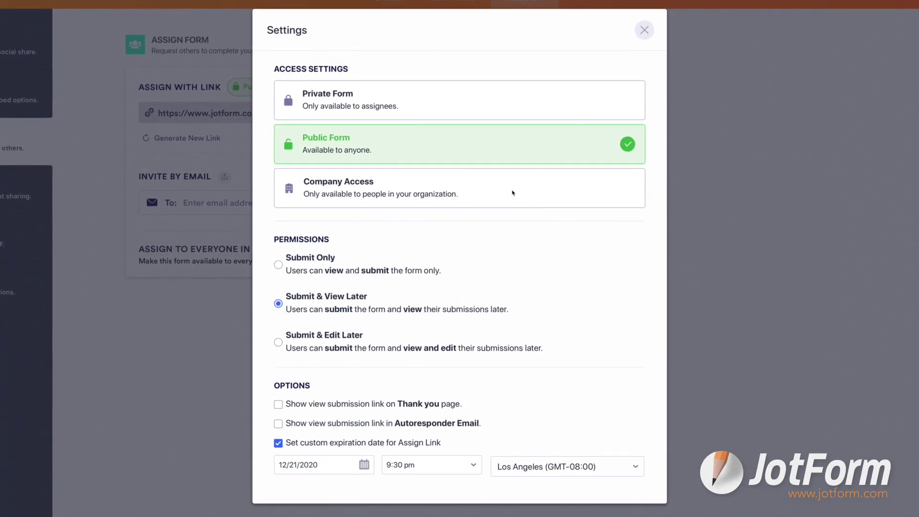
Make the assign link expire 12/21/2020 at 12:00 pm with Submit & Edit Later permission.
click(514, 192)
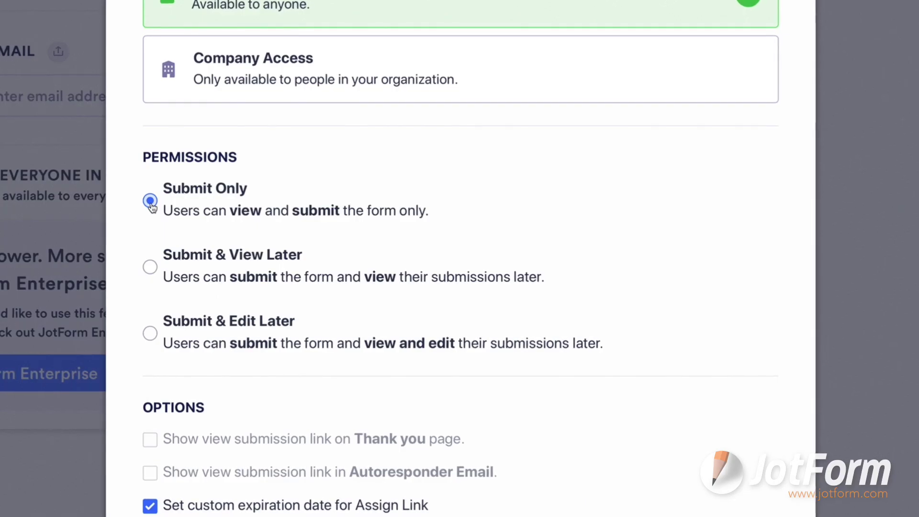
click(150, 267)
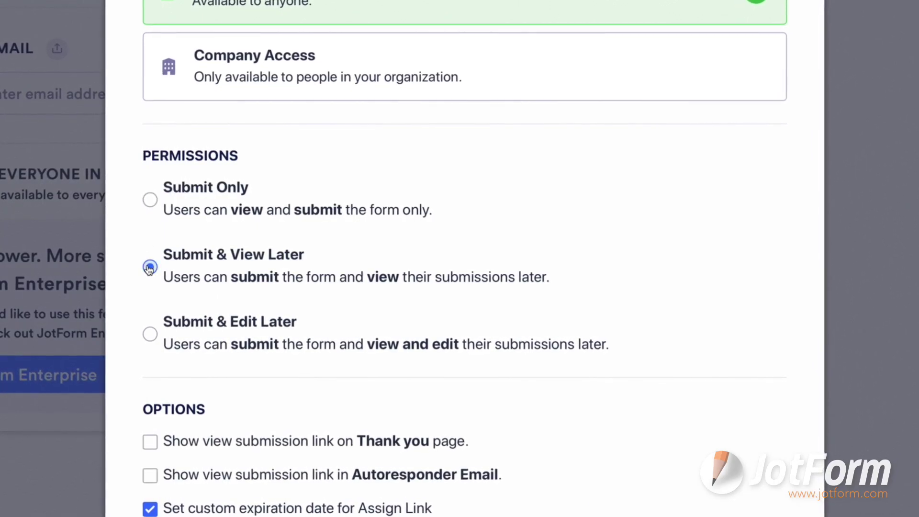
click(150, 336)
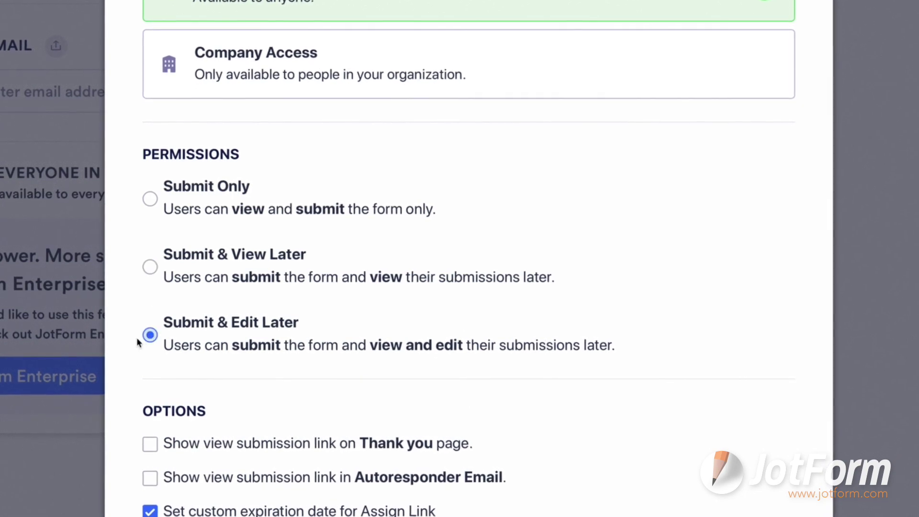